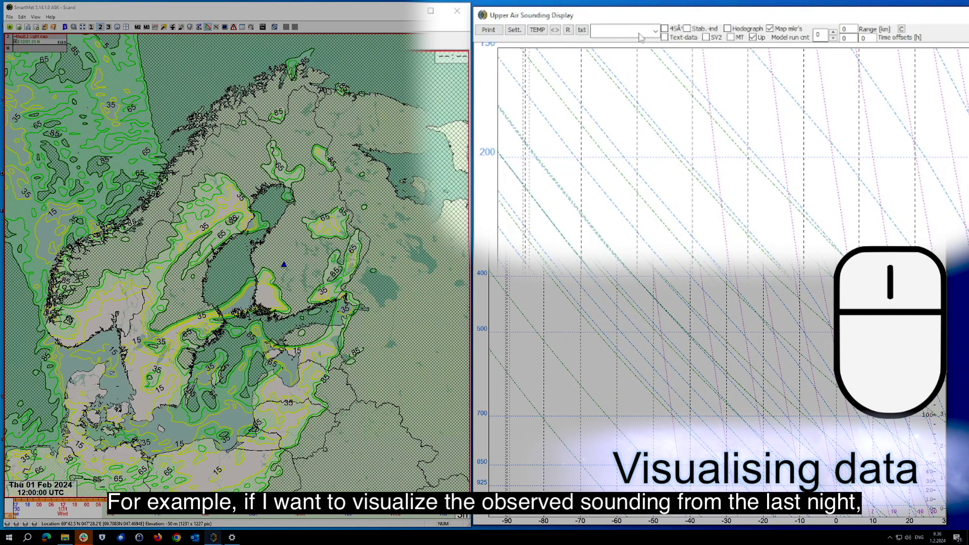
# Display the observed sounding at the station in southern Finland for Thu 01 Feb 2024 00:00 UTC
pyautogui.click(589, 22)
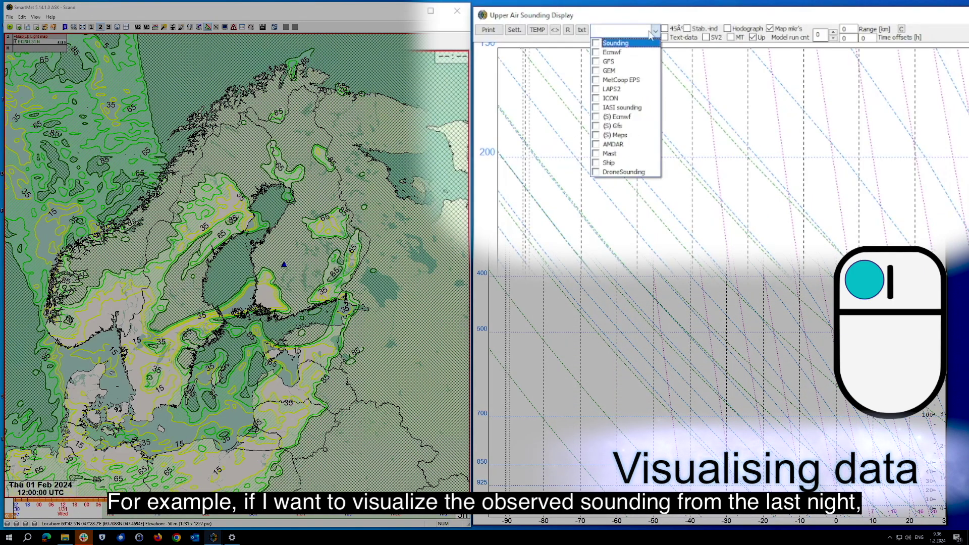
pyautogui.click(616, 43)
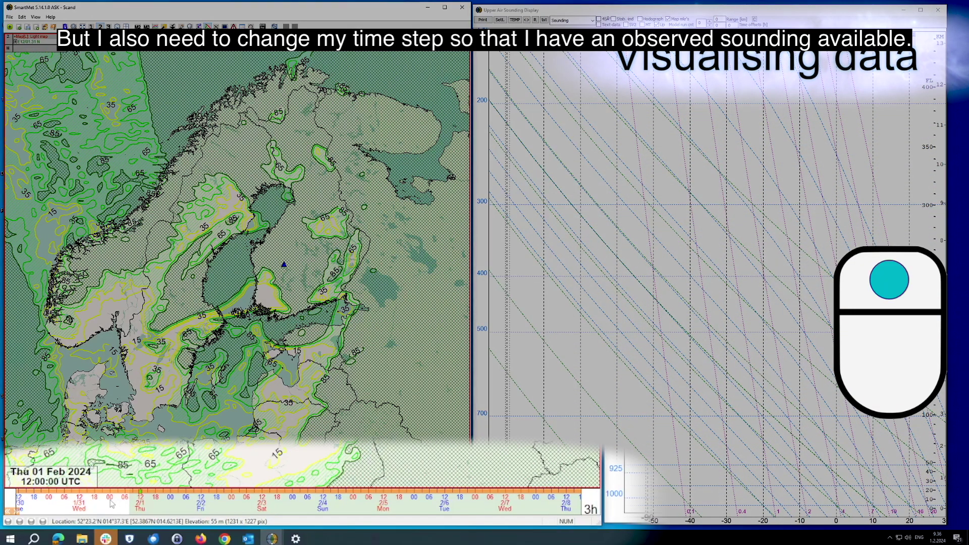
pyautogui.click(87, 507)
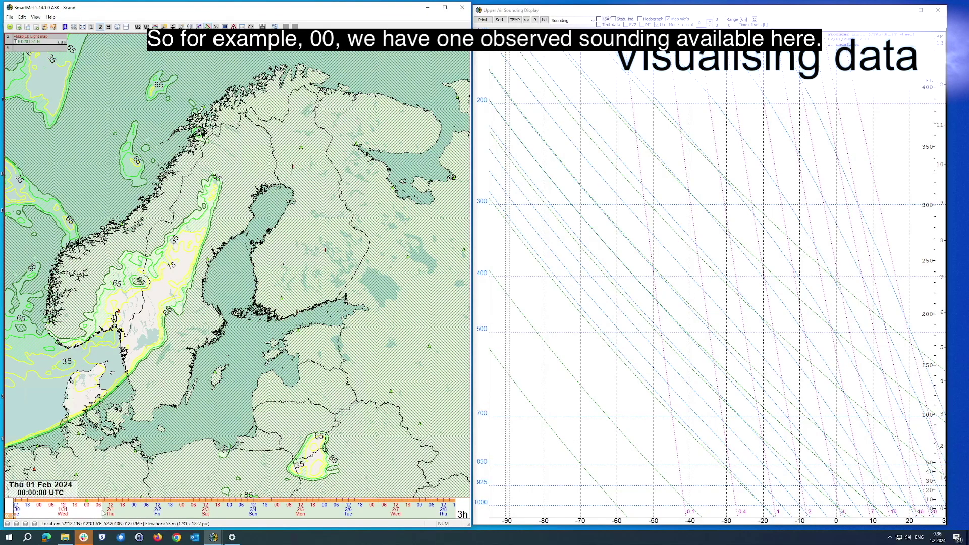
pyautogui.scroll(1, 281, 302)
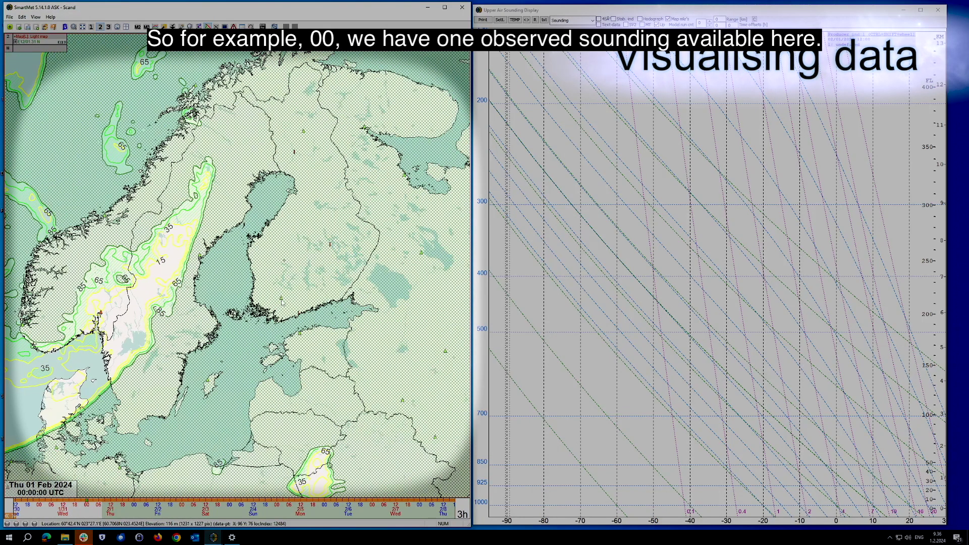
pyautogui.scroll(1, 282, 301)
pyautogui.click(282, 301)
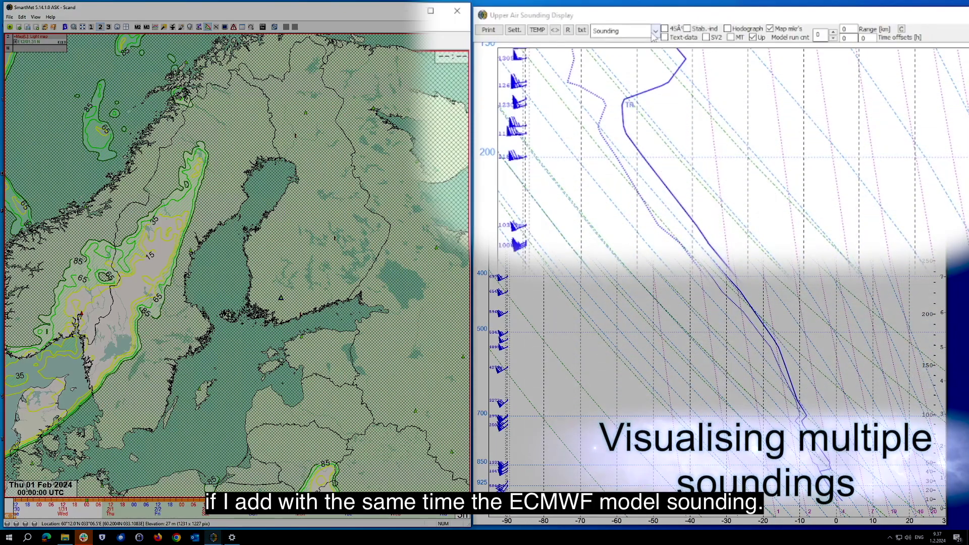
# Add the Ecmwf model sounding to the diagram alongside the observed sounding
pyautogui.click(580, 20)
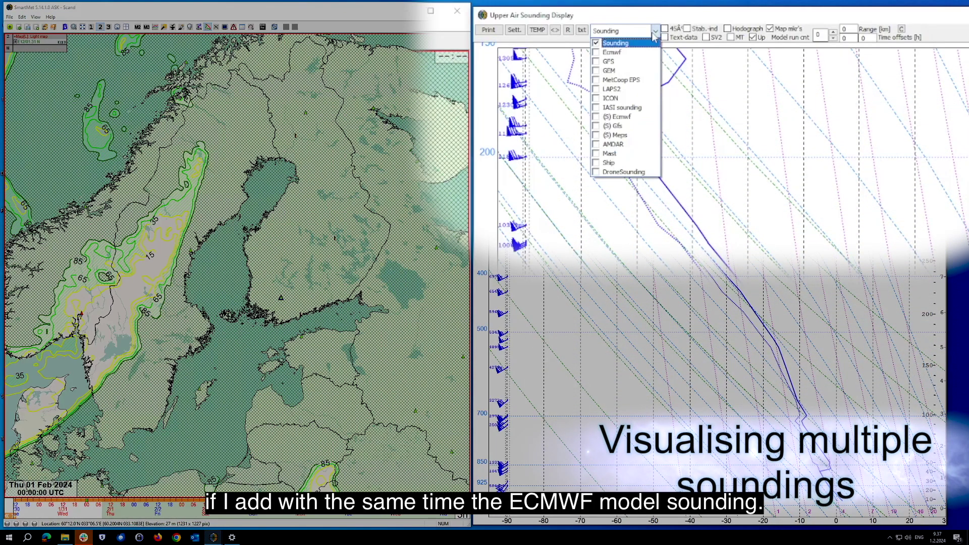
pyautogui.click(629, 53)
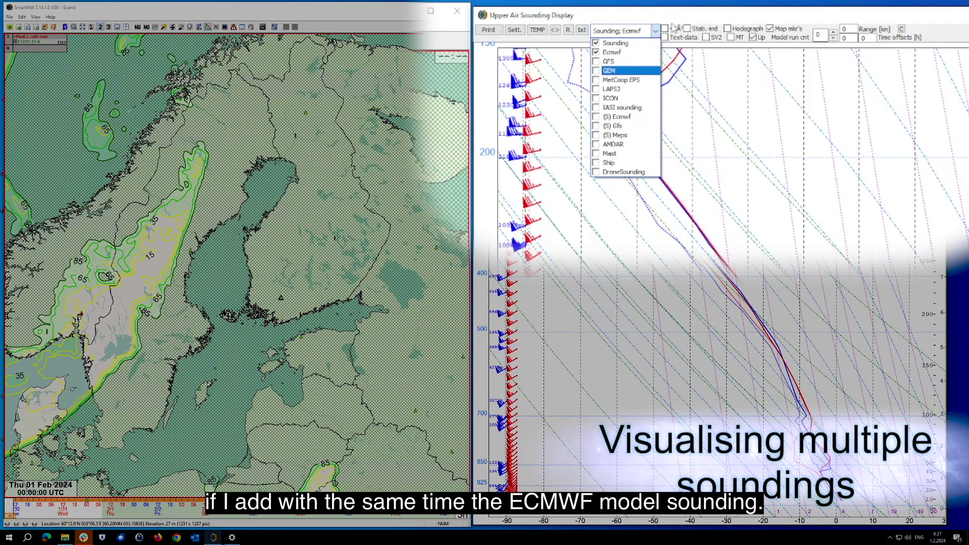
pyautogui.press('Escape')
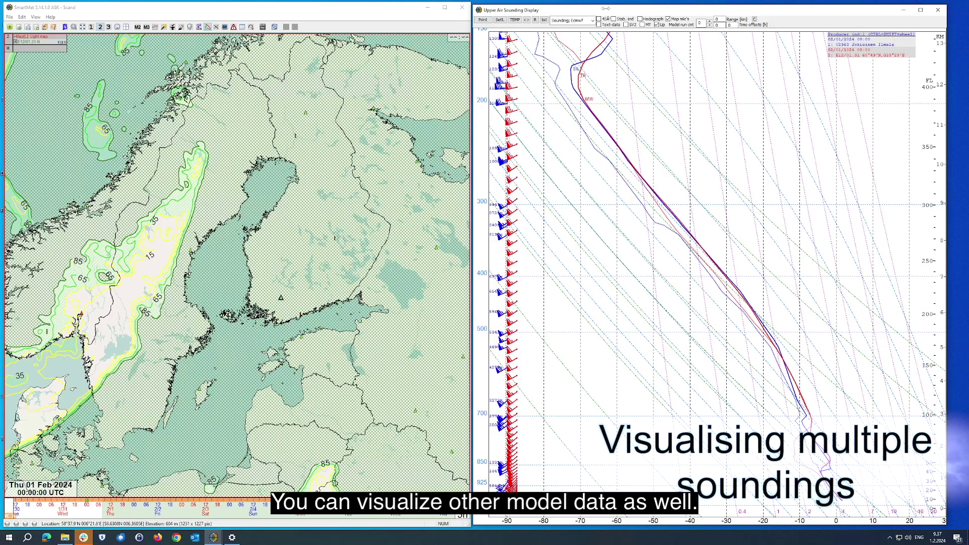
# Remove the observed sounding from the diagram and add the GFS model sounding
pyautogui.click(593, 20)
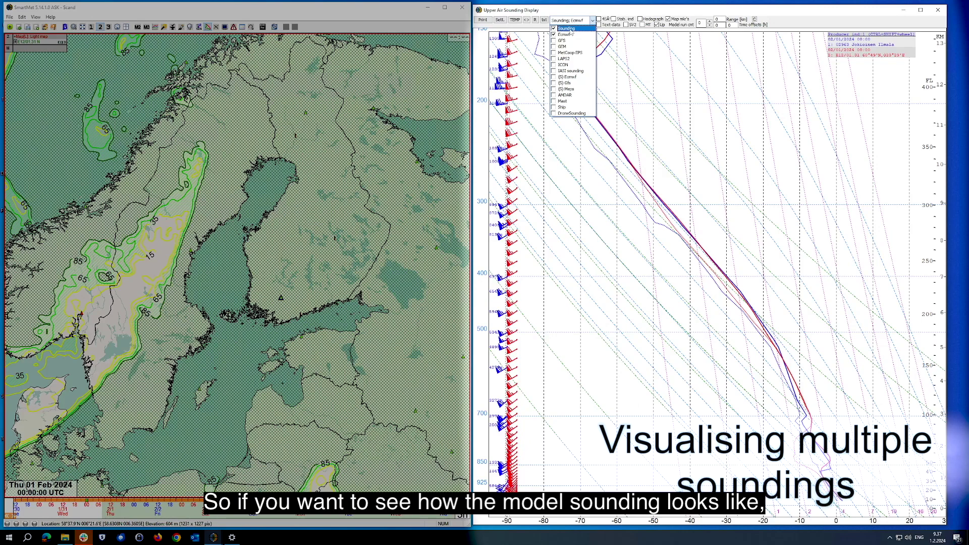
pyautogui.click(569, 29)
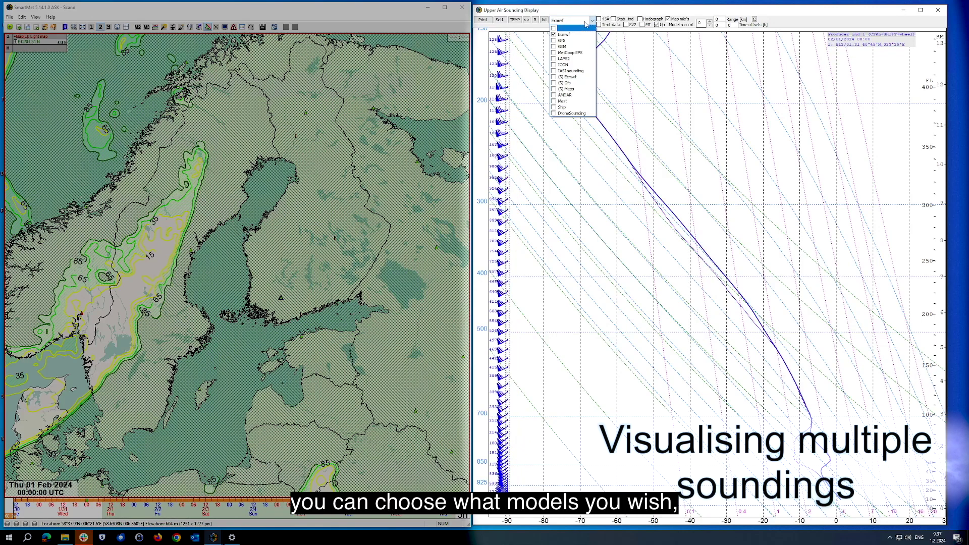
pyautogui.click(569, 41)
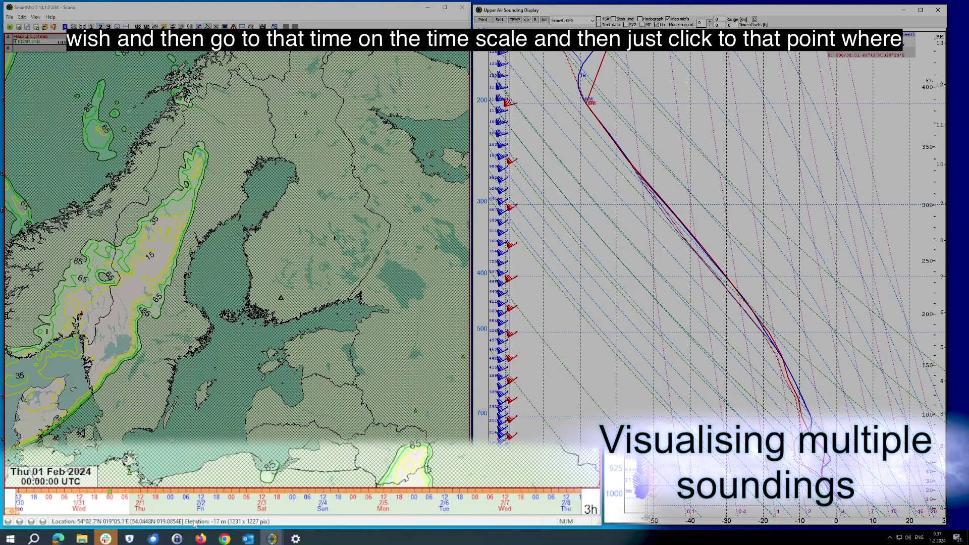
# Set the main map to Fri 02 Feb 2024 12:00 UTC and view the model soundings at several points across Finland
pyautogui.click(158, 511)
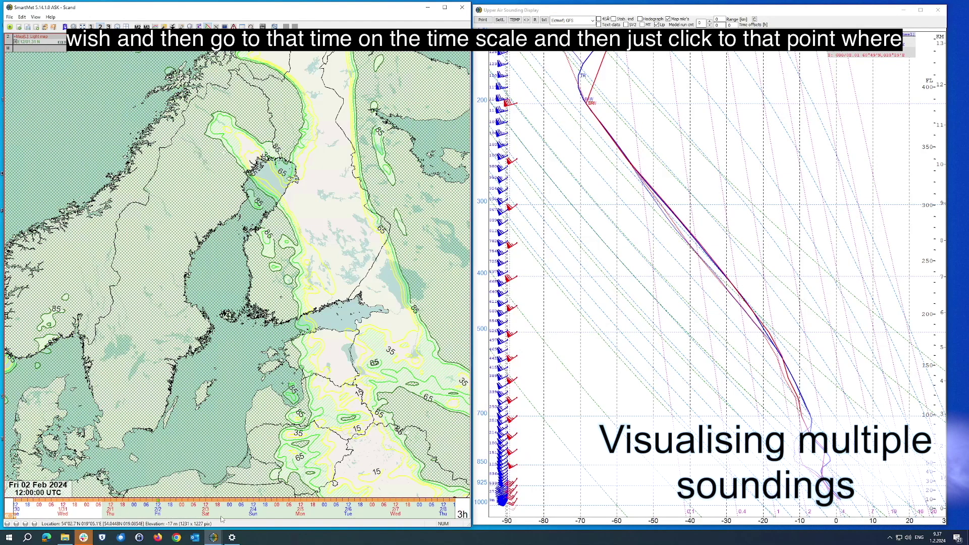
pyautogui.click(295, 257)
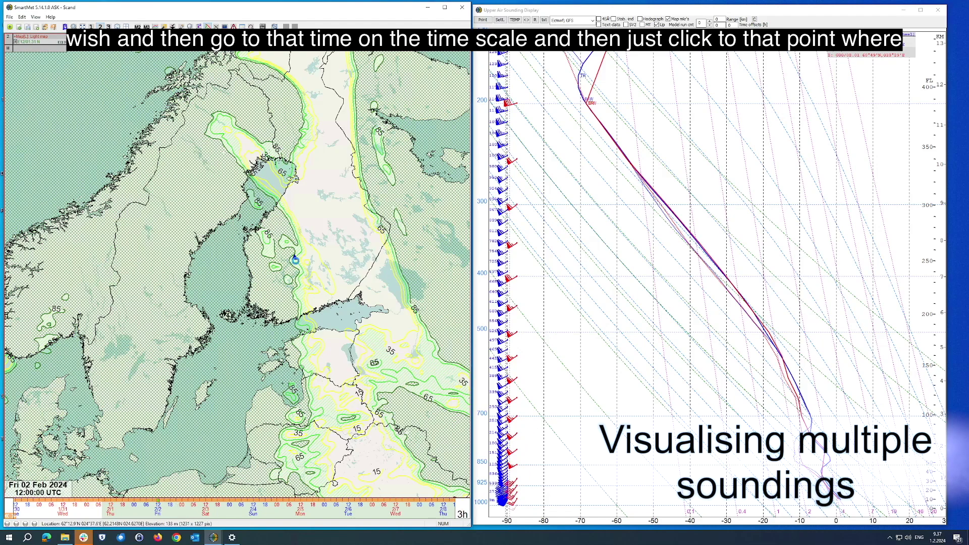
pyautogui.click(319, 198)
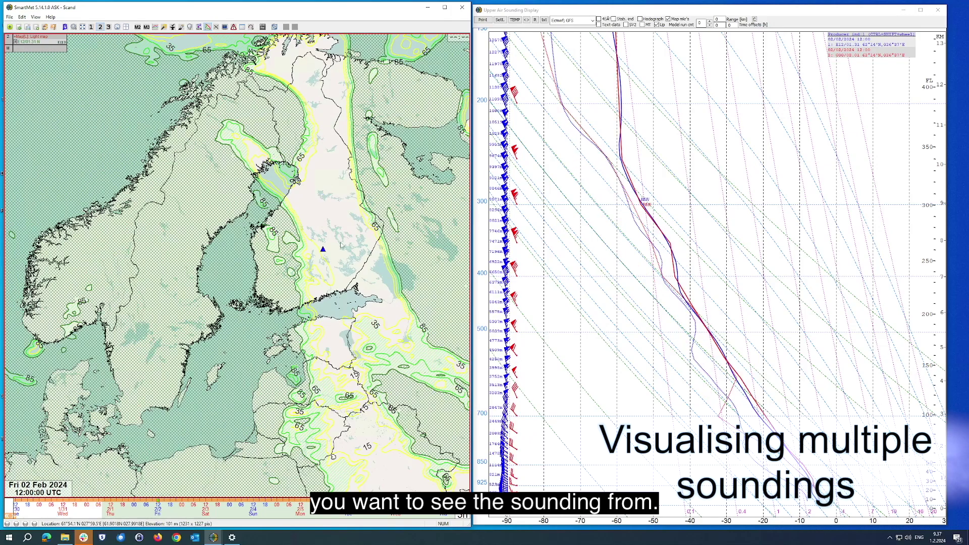
pyautogui.moveTo(373, 223); pyautogui.dragTo(289, 273)
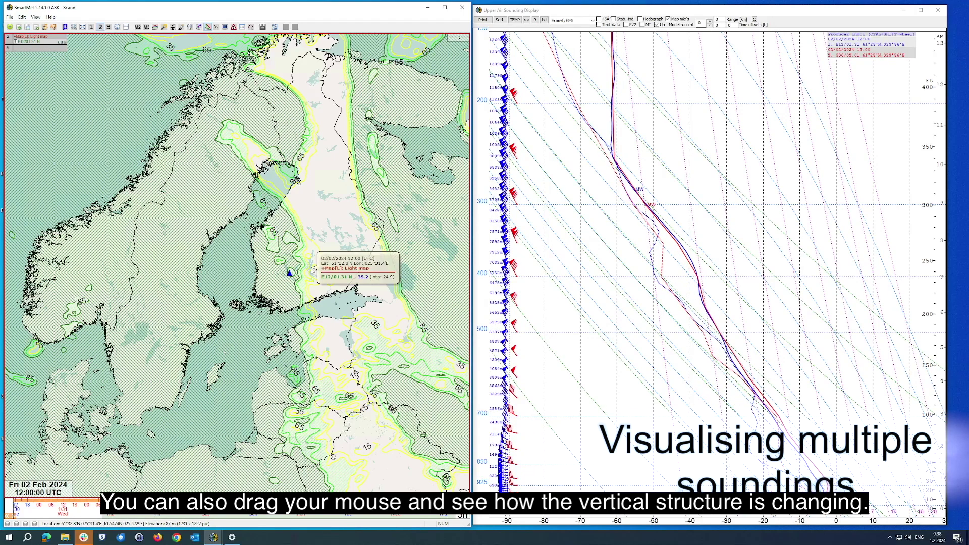
pyautogui.click(574, 15)
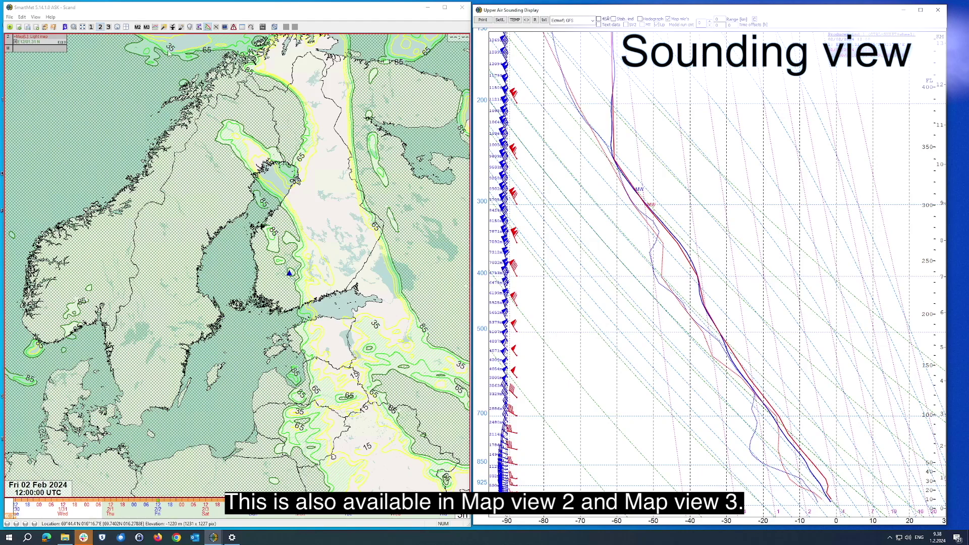
# Open Map view 2 and move its window over the main map, clear of the sounding diagram
pyautogui.click(138, 27)
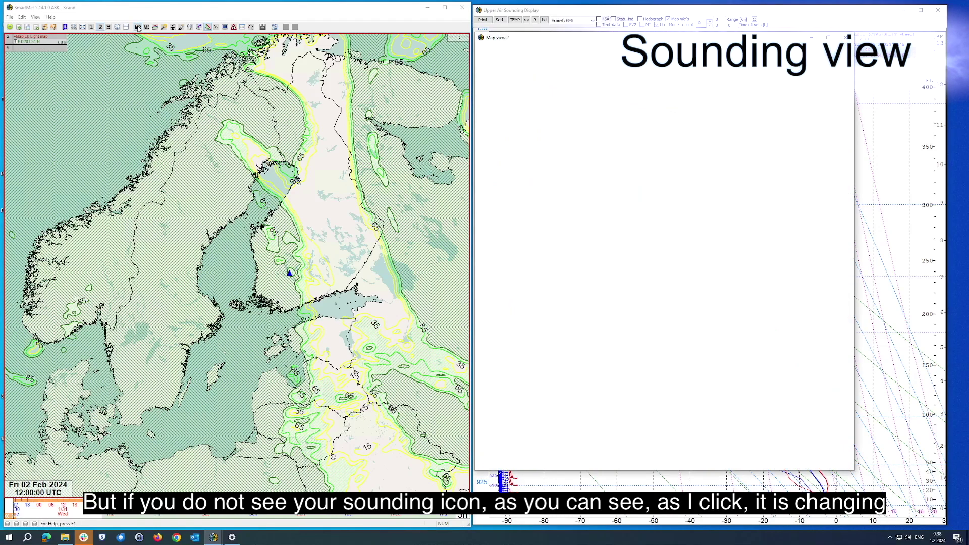
pyautogui.click(616, 341)
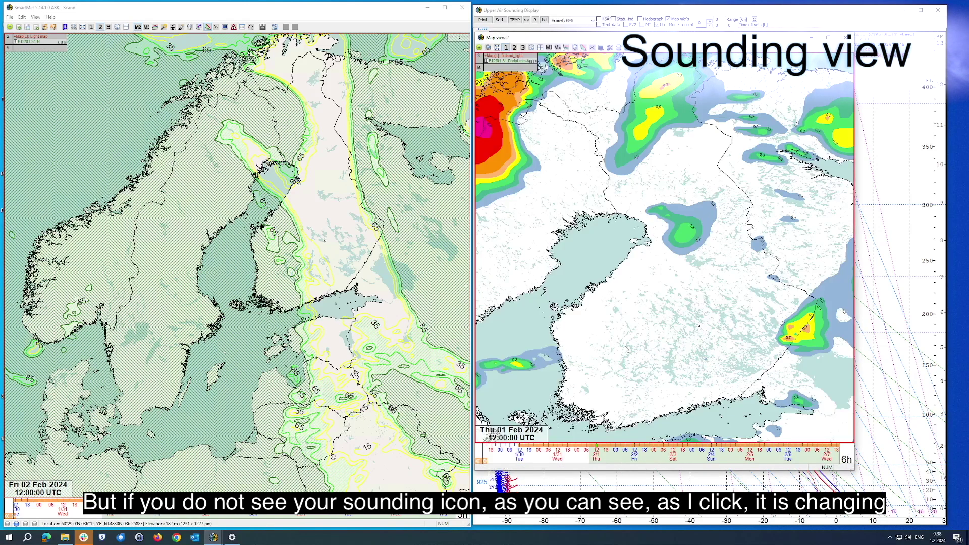
pyautogui.moveTo(613, 37); pyautogui.dragTo(215, 48)
# View the model soundings at several points in southern and central Finland on Map view 2
pyautogui.click(246, 353)
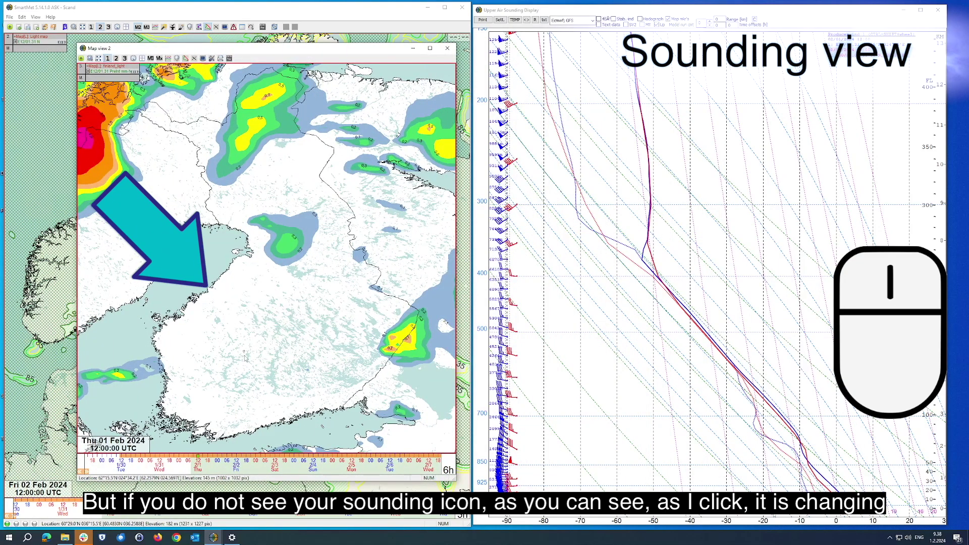
pyautogui.click(258, 398)
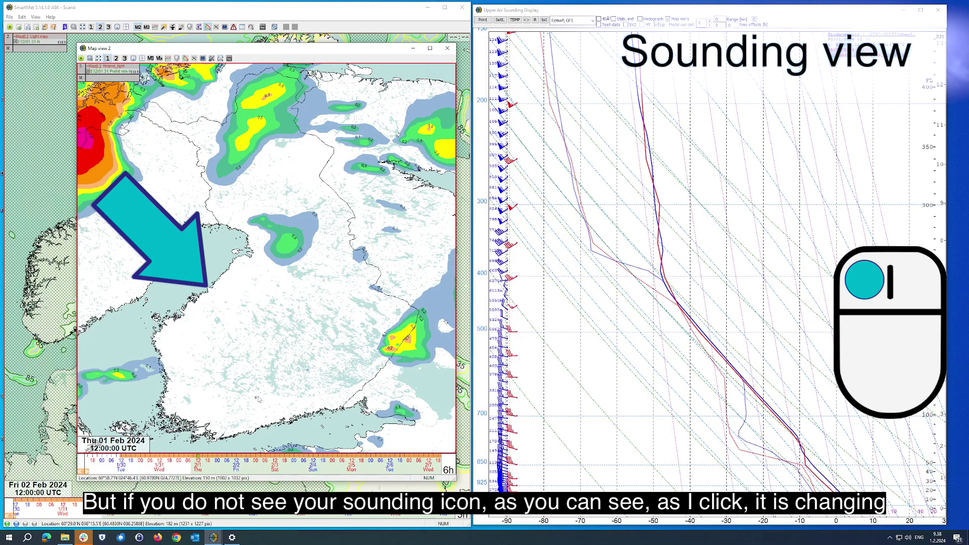
pyautogui.click(319, 327)
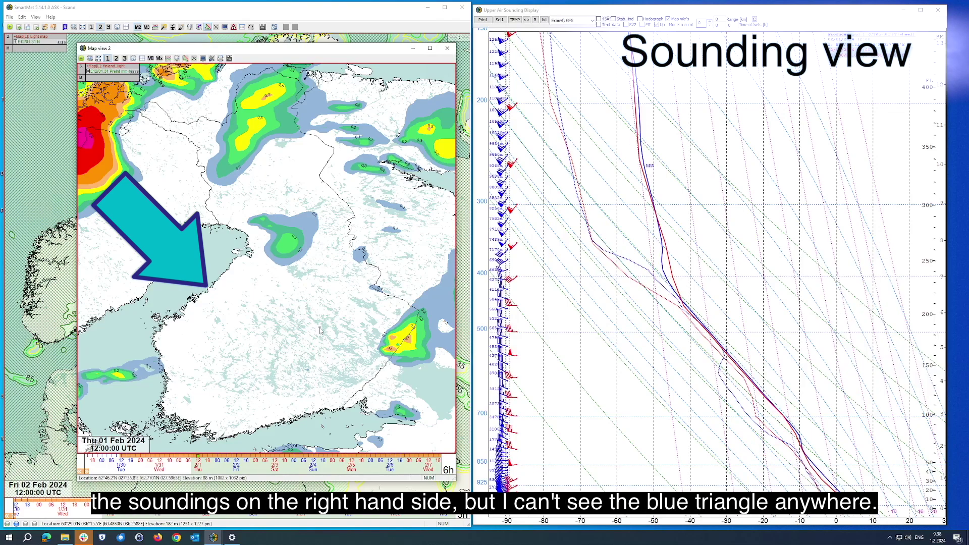
pyautogui.click(279, 301)
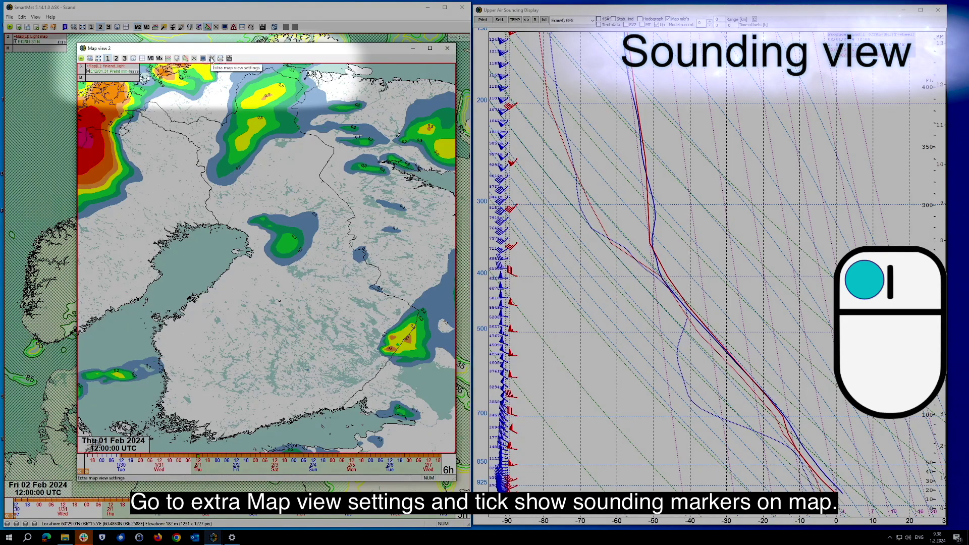
# Enable sounding markers in the Map view 2 settings and set the sounding point in south-eastern Finland
pyautogui.click(212, 59)
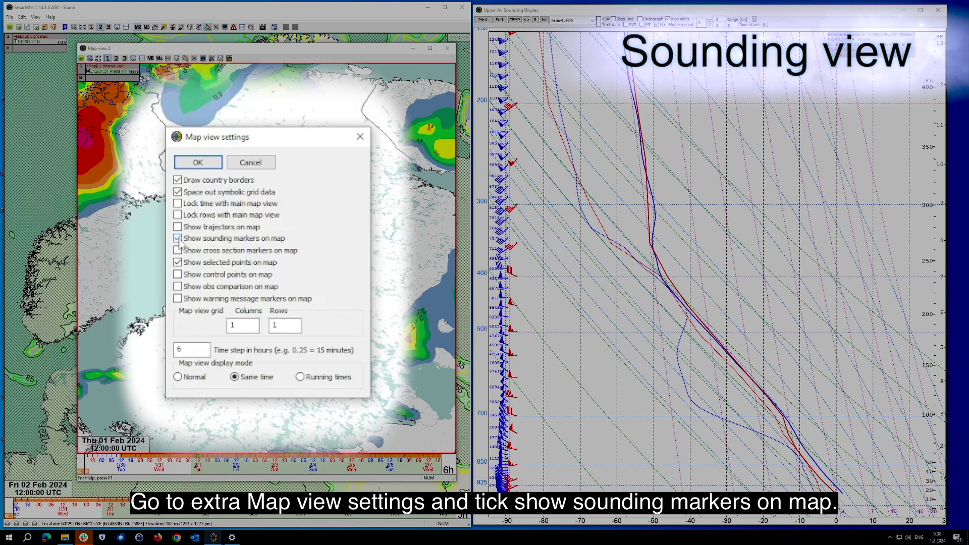
pyautogui.click(198, 162)
pyautogui.click(314, 344)
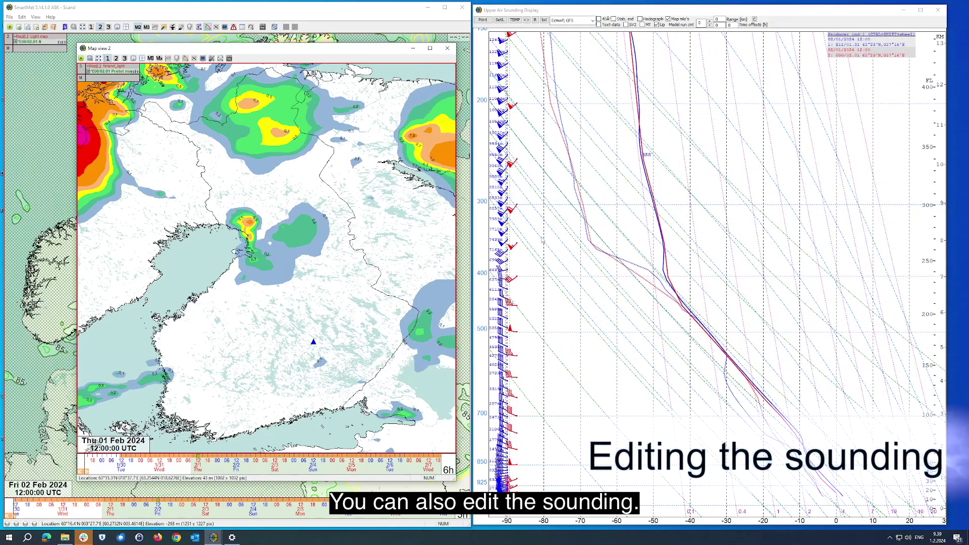
# Show only the Ecmwf sounding and modify its dew point and temperature curves near the surface
pyautogui.click(594, 22)
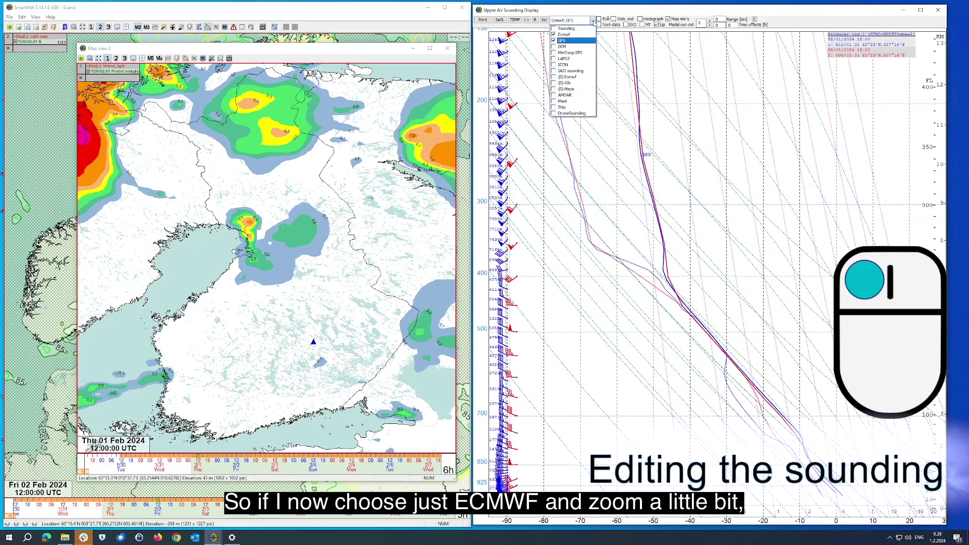
pyautogui.click(569, 41)
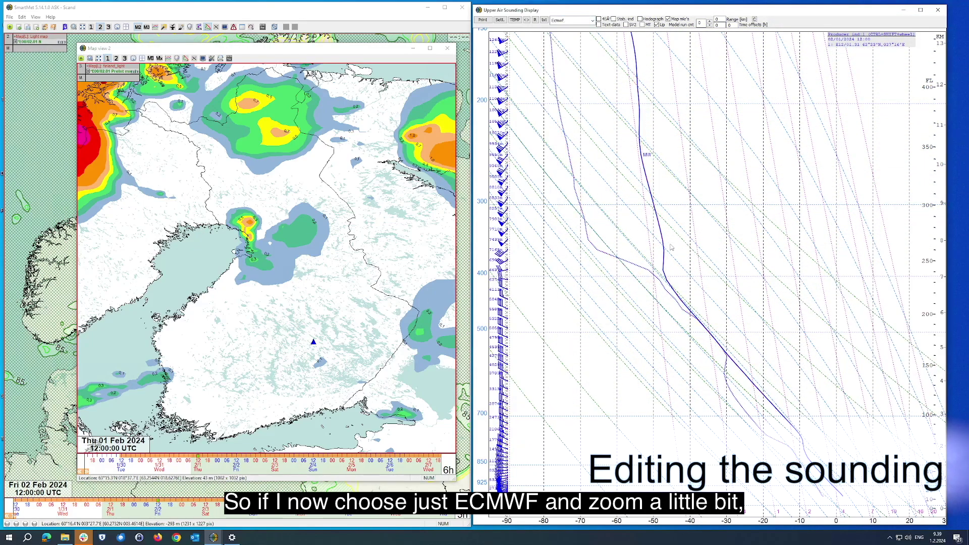
pyautogui.click(482, 475)
pyautogui.moveTo(482, 476); pyautogui.dragTo(481, 51)
pyautogui.scroll(4, 731, 510)
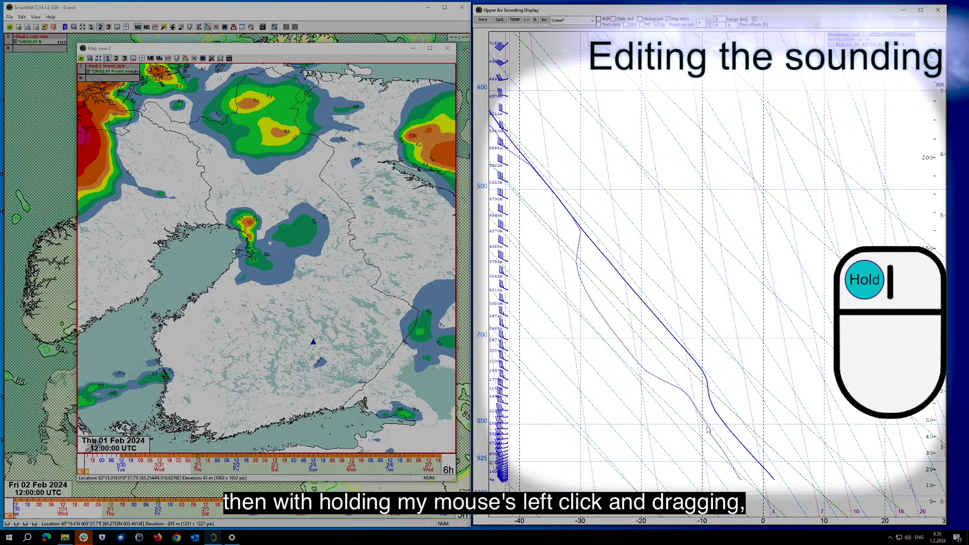
pyautogui.moveTo(708, 430); pyautogui.dragTo(712, 484)
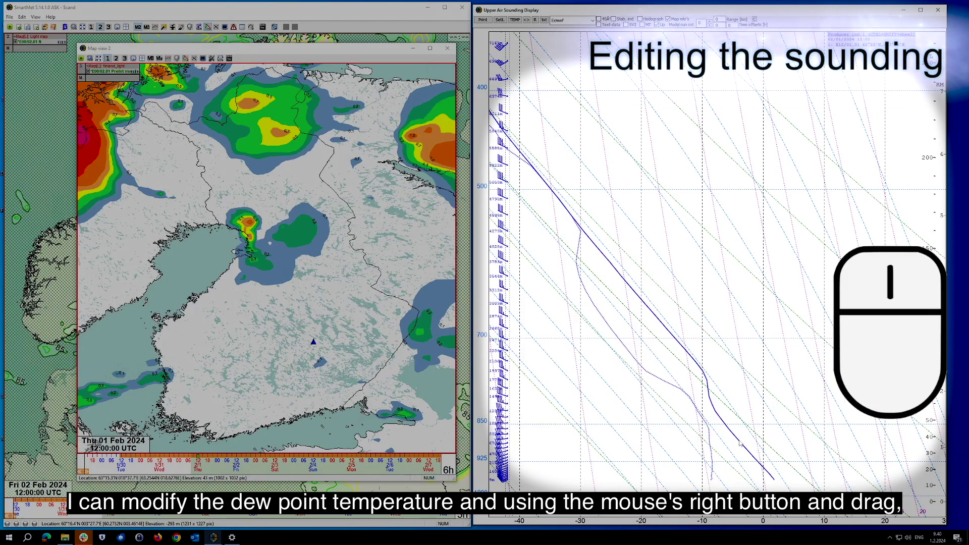
pyautogui.moveTo(729, 432)
pyautogui.mouseDown()
pyautogui.moveTo(762, 462)
pyautogui.moveTo(742, 444)
pyautogui.moveTo(800, 477)
pyautogui.moveTo(739, 438)
pyautogui.moveTo(809, 480)
pyautogui.mouseUp()
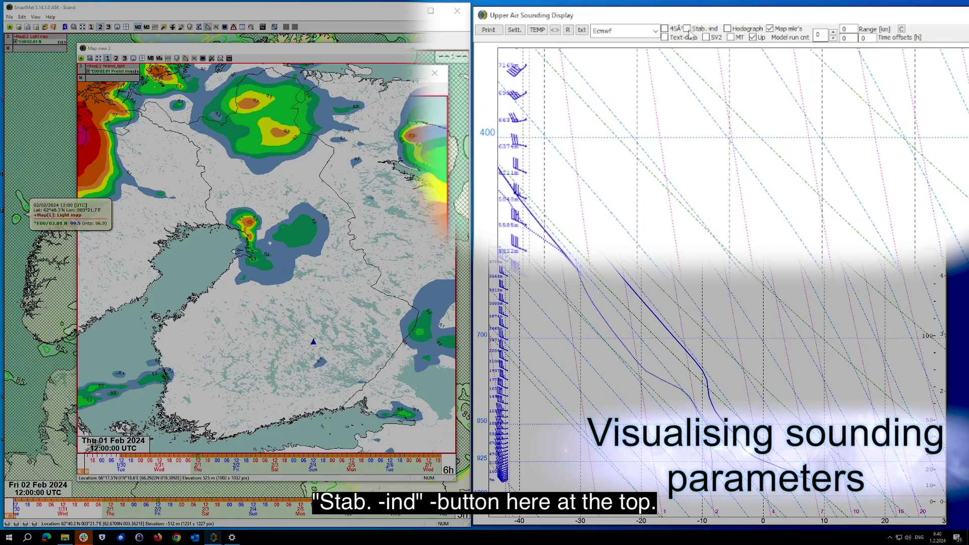
# Show the stability indices beside the sounding and modify the dew point curve near the surface again
pyautogui.click(687, 29)
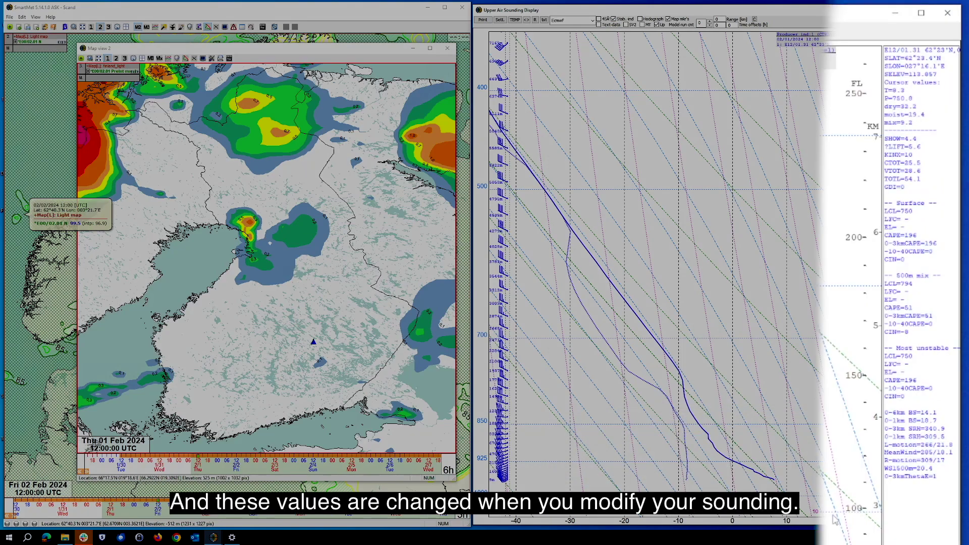
pyautogui.moveTo(676, 437); pyautogui.dragTo(671, 476)
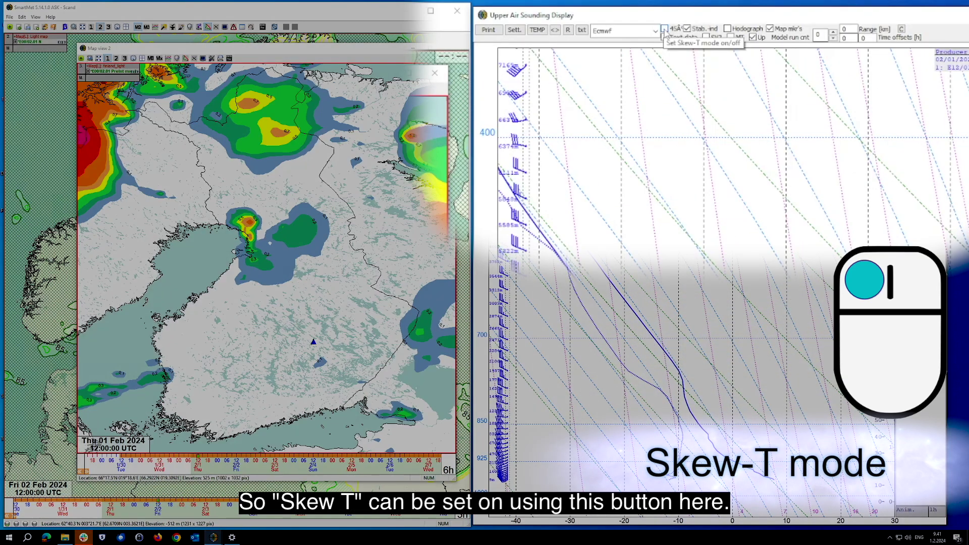
# Turn Skew-T mode on for the sounding diagram and back off
pyautogui.click(665, 29)
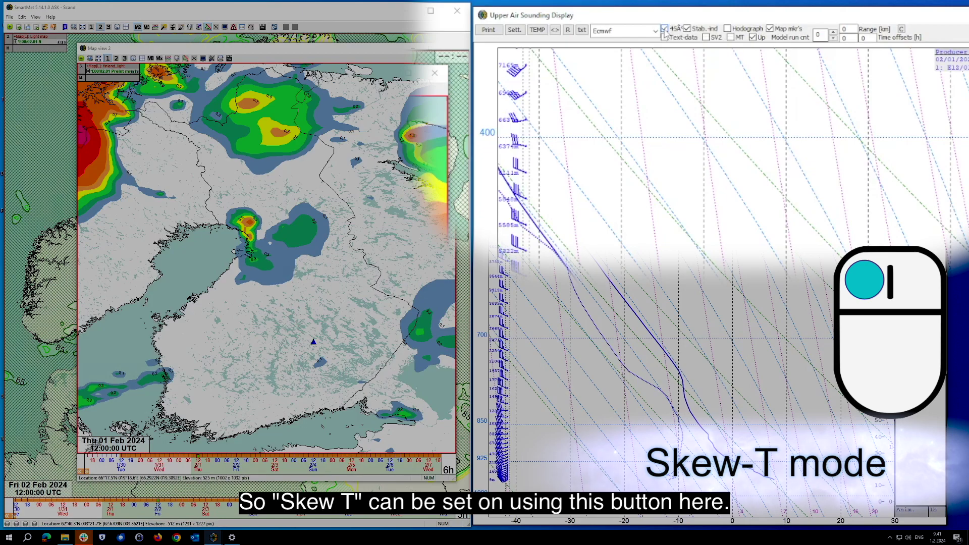
pyautogui.click(598, 18)
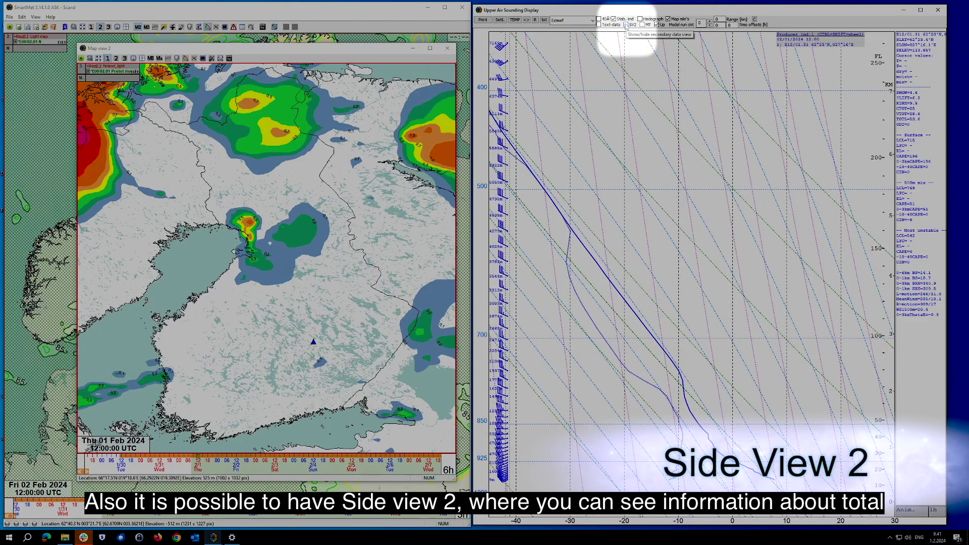
# Show the secondary data view (SV2) and the text data beside the sounding diagram
pyautogui.click(626, 24)
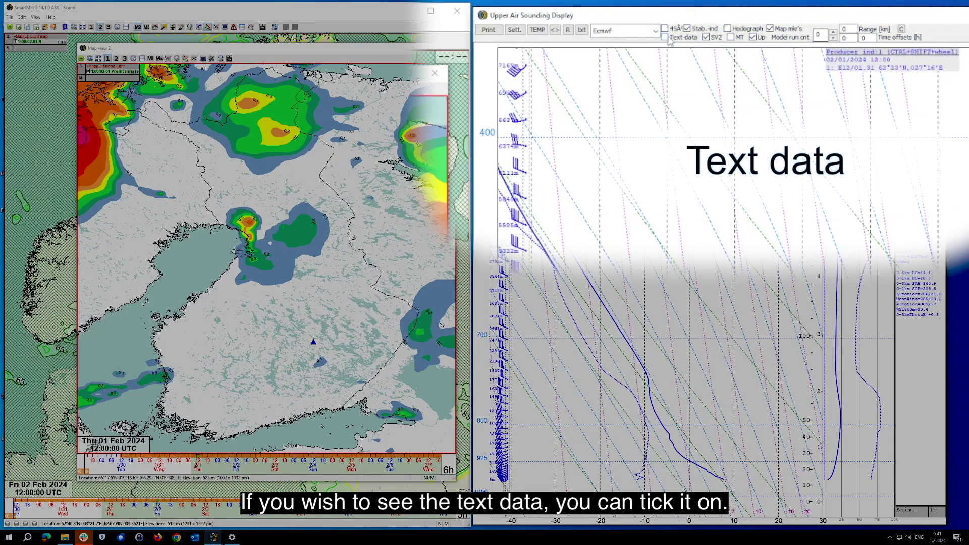
pyautogui.click(599, 25)
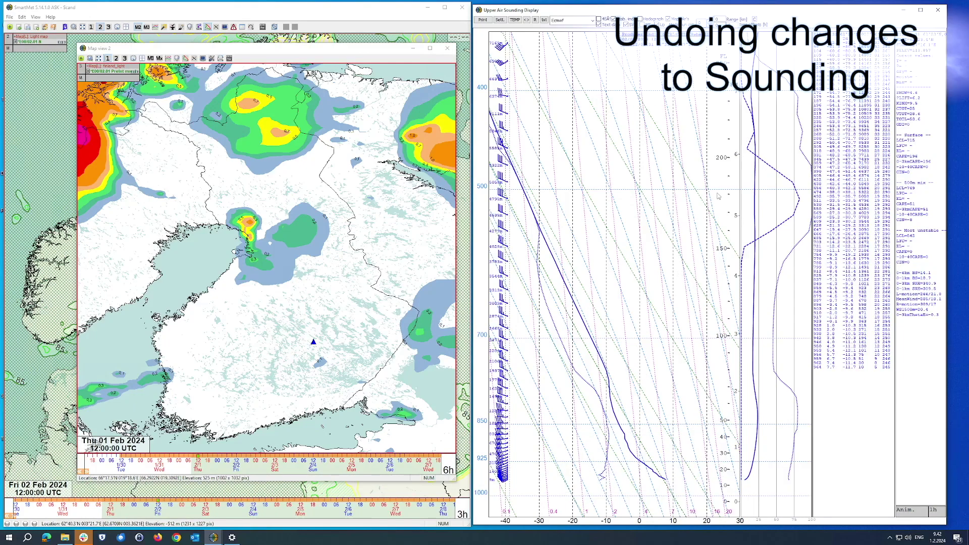
# Modify the dew point and temperature curves near the surface and reset the sounding to its original data
pyautogui.moveTo(607, 473)
pyautogui.mouseDown()
pyautogui.moveTo(604, 482)
pyautogui.moveTo(602, 389)
pyautogui.moveTo(625, 399)
pyautogui.moveTo(613, 410)
pyautogui.moveTo(628, 446)
pyautogui.mouseUp()
pyautogui.moveTo(649, 474); pyautogui.dragTo(666, 482)
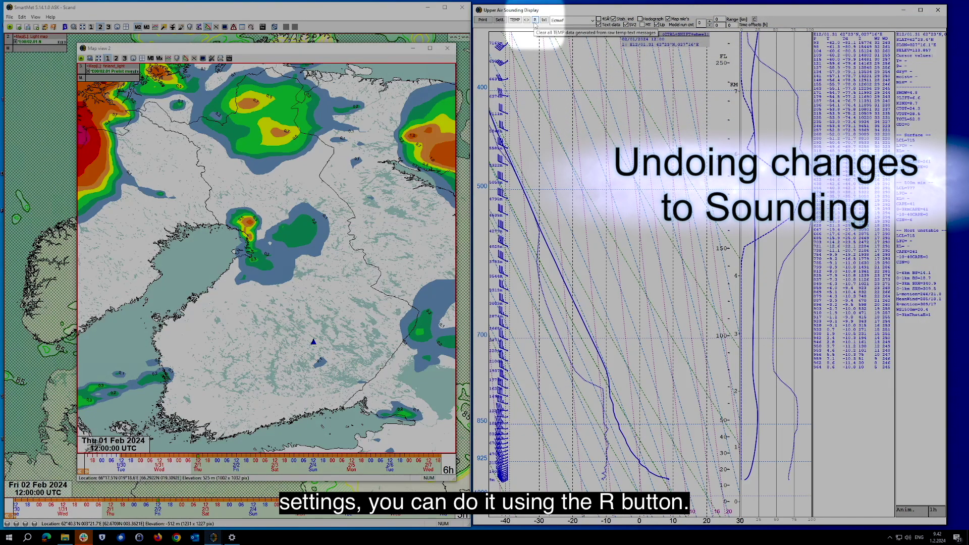
pyautogui.click(535, 20)
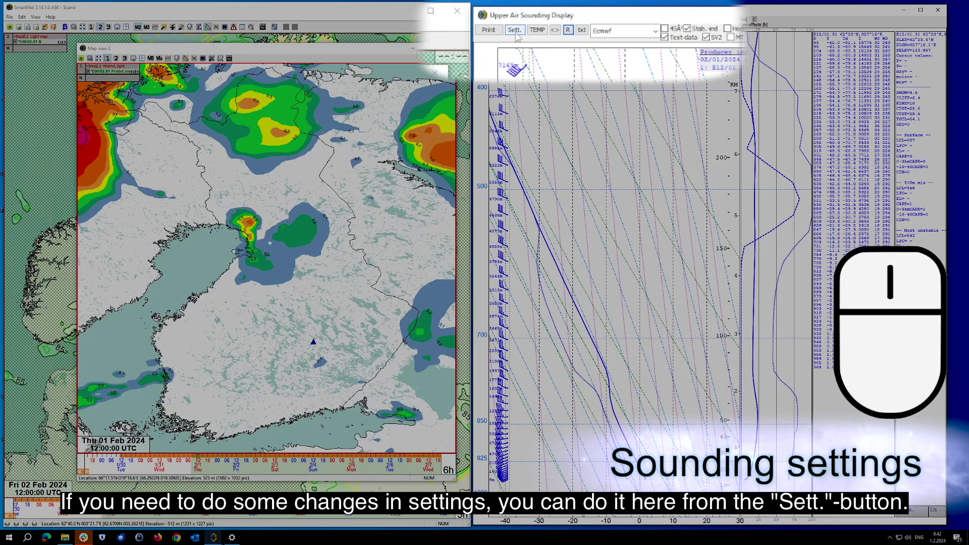
# Open the sounding settings to view the available options and close them without changes
pyautogui.click(515, 31)
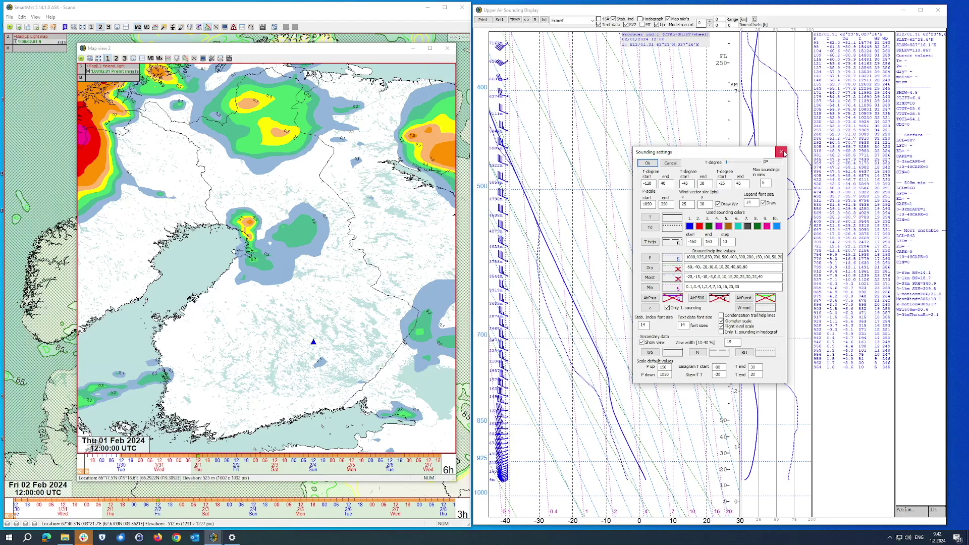
pyautogui.click(781, 151)
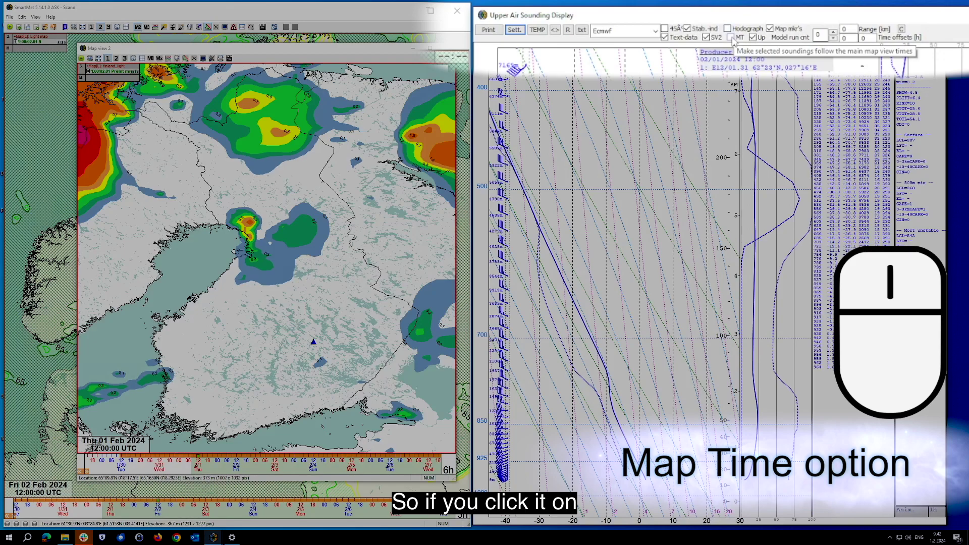
# Make the sounding follow the map time (MT) and advance map view 2 to Fri 02 Feb 2024 18:00 UTC
pyautogui.click(730, 37)
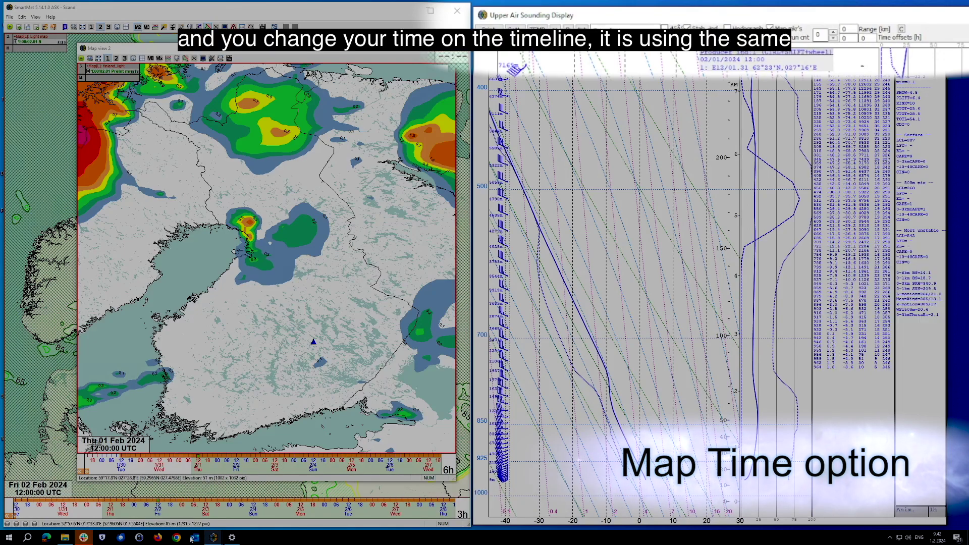
pyautogui.click(211, 466)
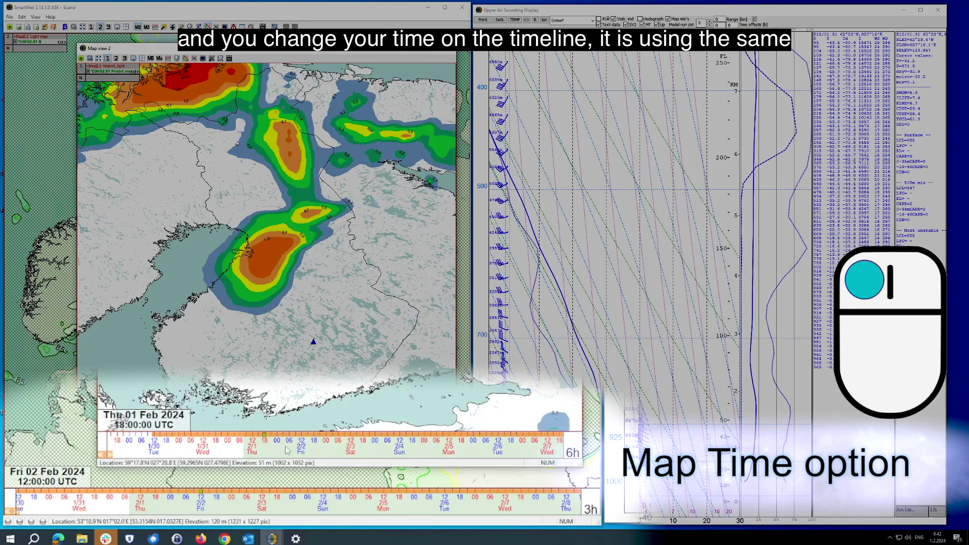
pyautogui.click(217, 461)
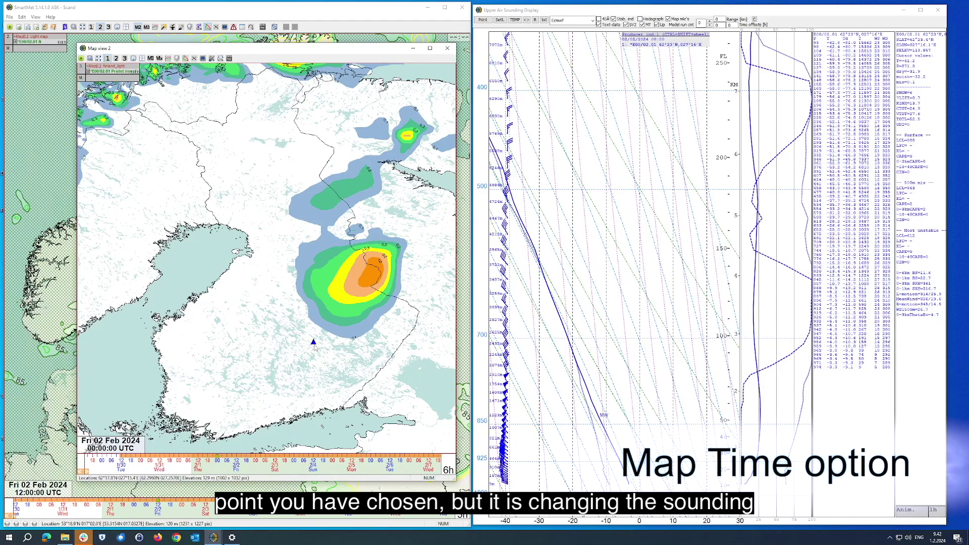
pyautogui.scroll(-1, 239, 470)
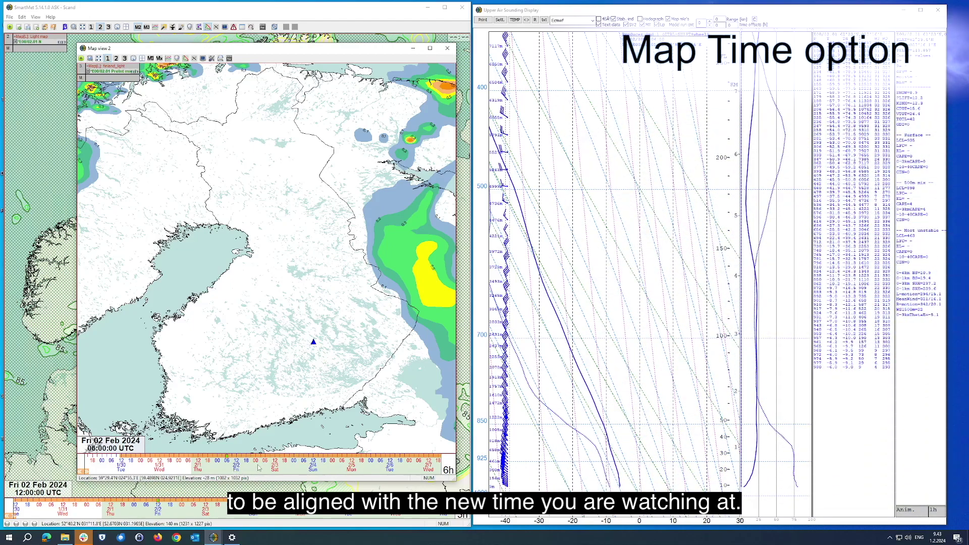
pyautogui.scroll(-2, 263, 468)
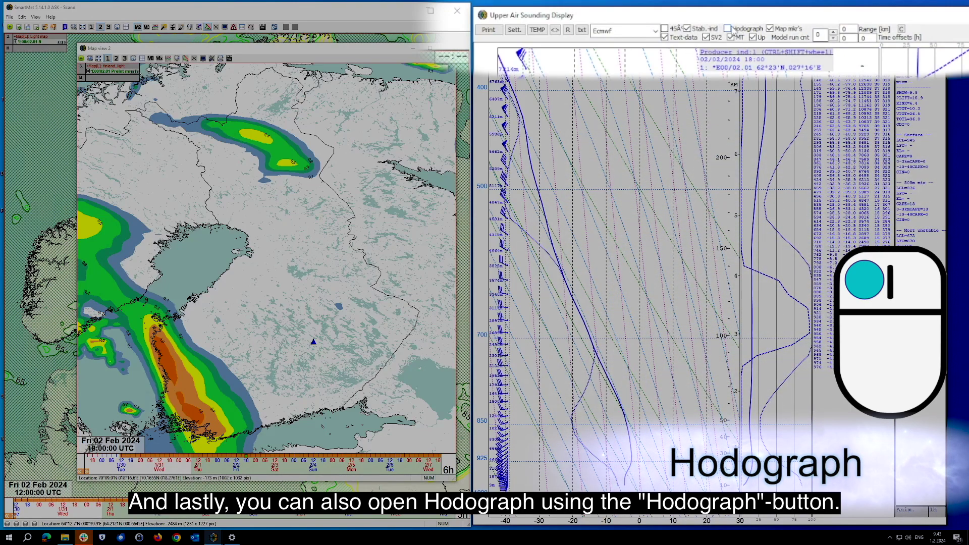
# Show the hodograph in the sounding diagram
pyautogui.click(727, 29)
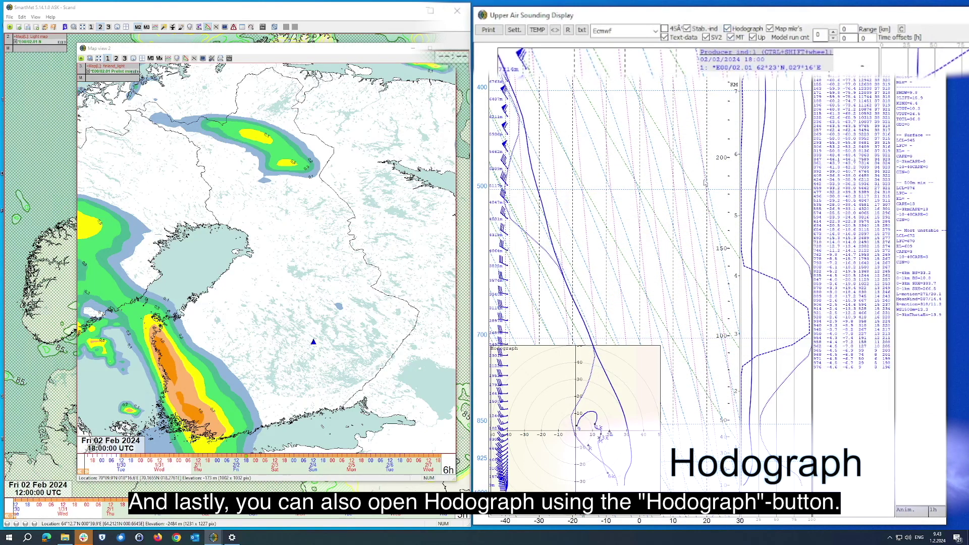